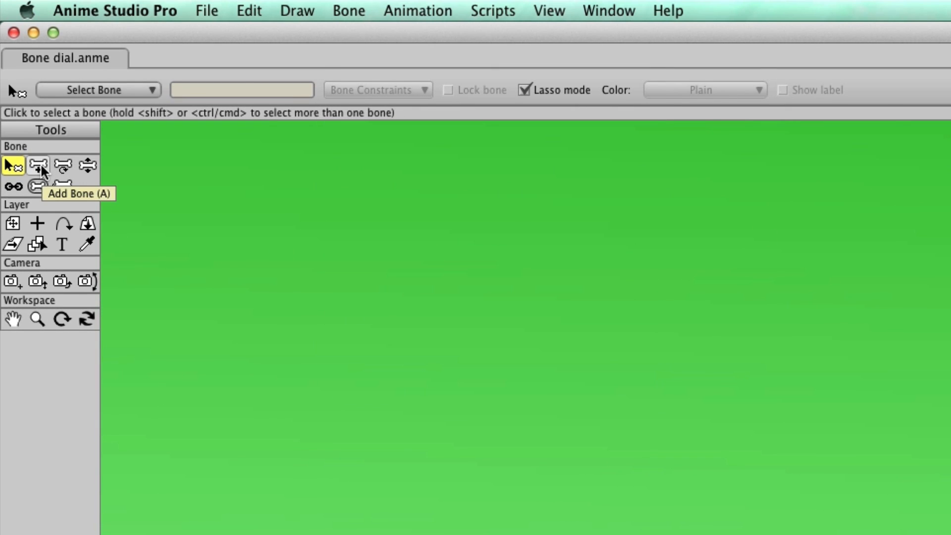
Add a new bone pointing upward in the empty area to the right of the character
{"action": "left_click", "coordinate": [41, 164]}
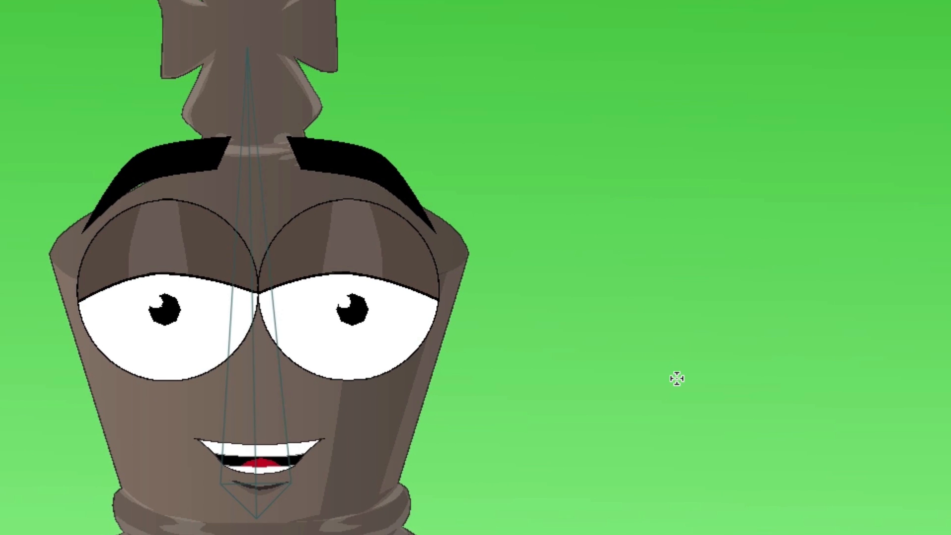
{"action": "left_click_drag", "start_coordinate": [677, 379], "coordinate": [676, 277]}
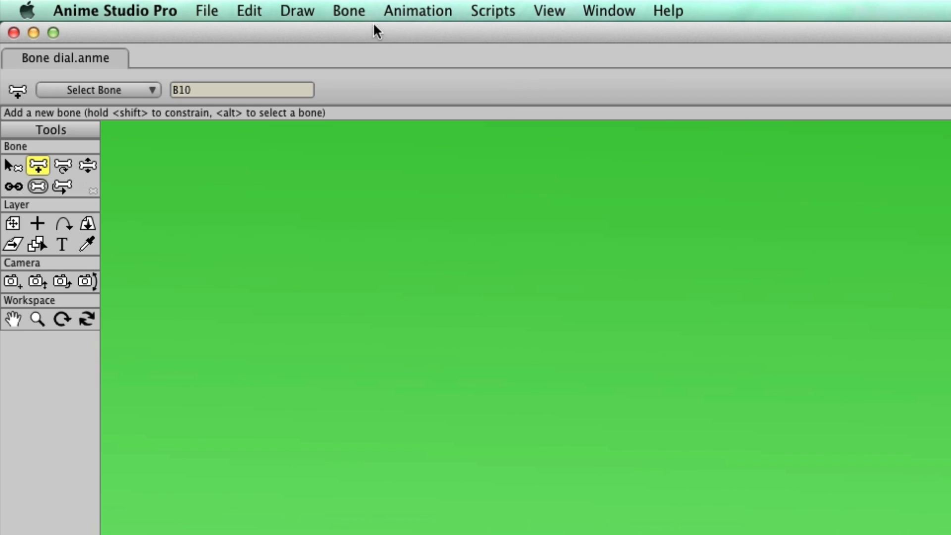
Make the new bone a smart bone dial named Mouth
{"action": "left_click", "coordinate": [358, 12]}
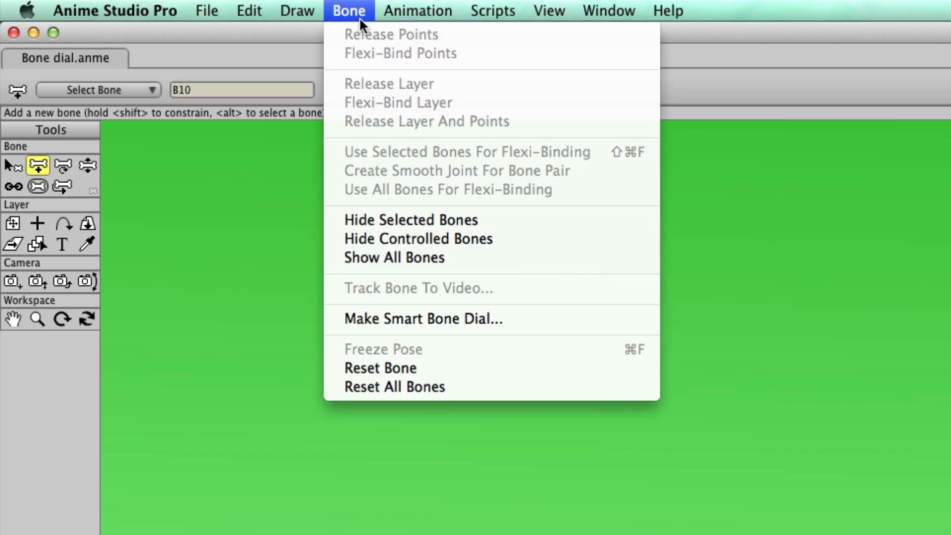
{"action": "left_click", "coordinate": [383, 318]}
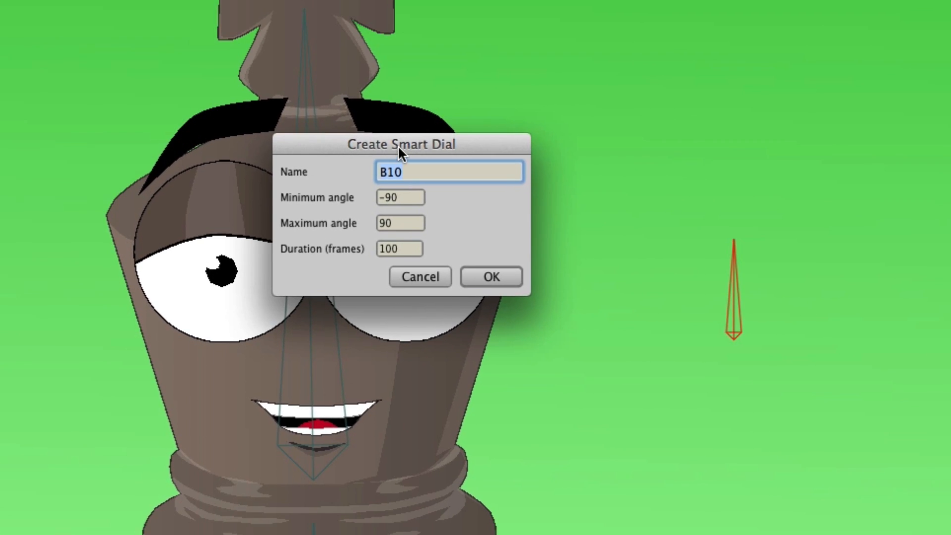
{"action": "left_click_drag", "start_coordinate": [397, 145], "coordinate": [649, 39]}
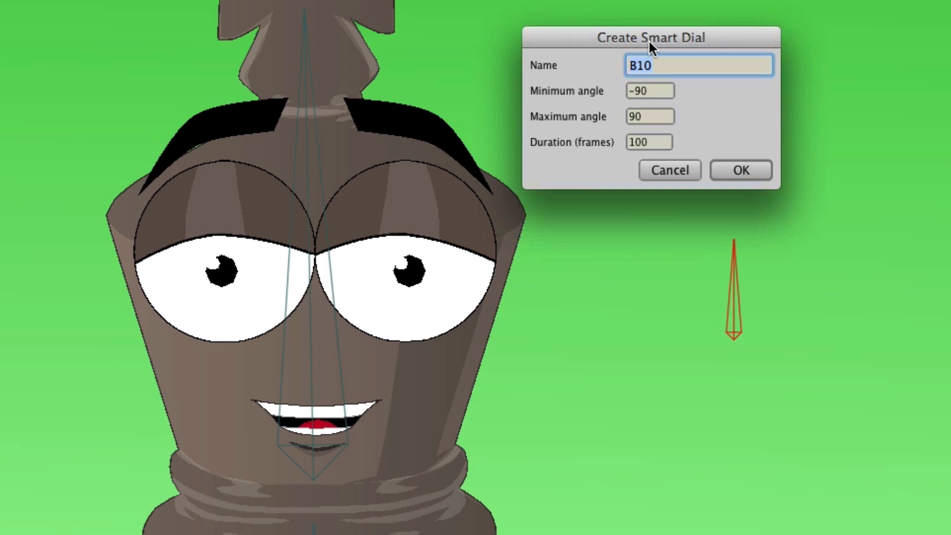
{"action": "type", "text": "Mouth"}
{"action": "left_click", "coordinate": [728, 172]}
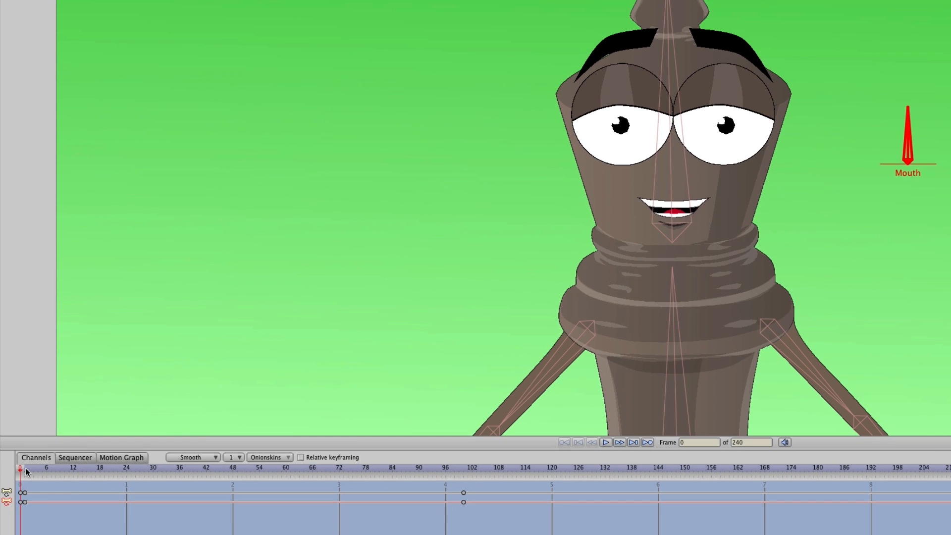
At the start of the timeline, select the Mouth group's Mask layer and pull its upper-lip points downward
{"action": "left_click_drag", "start_coordinate": [44, 338], "coordinate": [105, 338]}
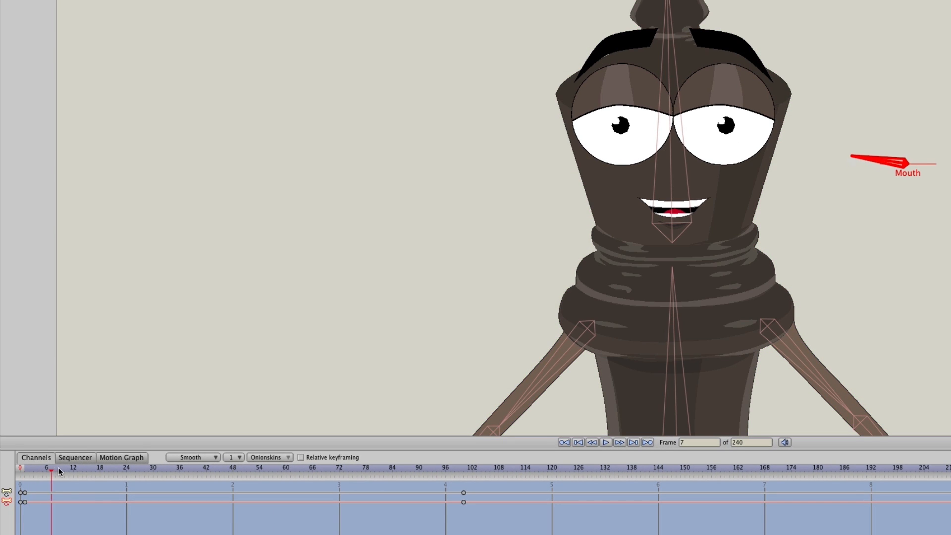
{"action": "left_click_drag", "start_coordinate": [59, 470], "coordinate": [23, 470]}
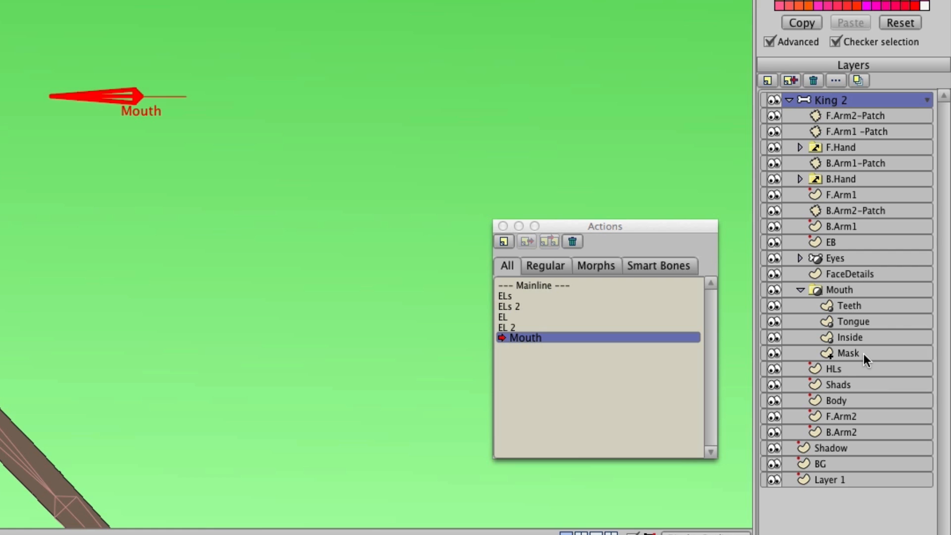
{"action": "left_click", "coordinate": [863, 353]}
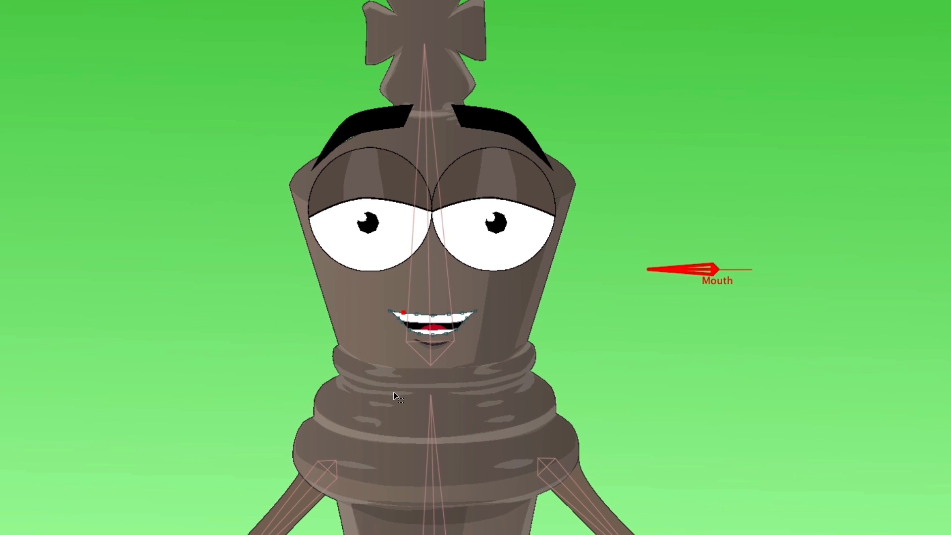
{"action": "scroll", "coordinate": [394, 392], "scroll_direction": "up", "scroll_amount": 10}
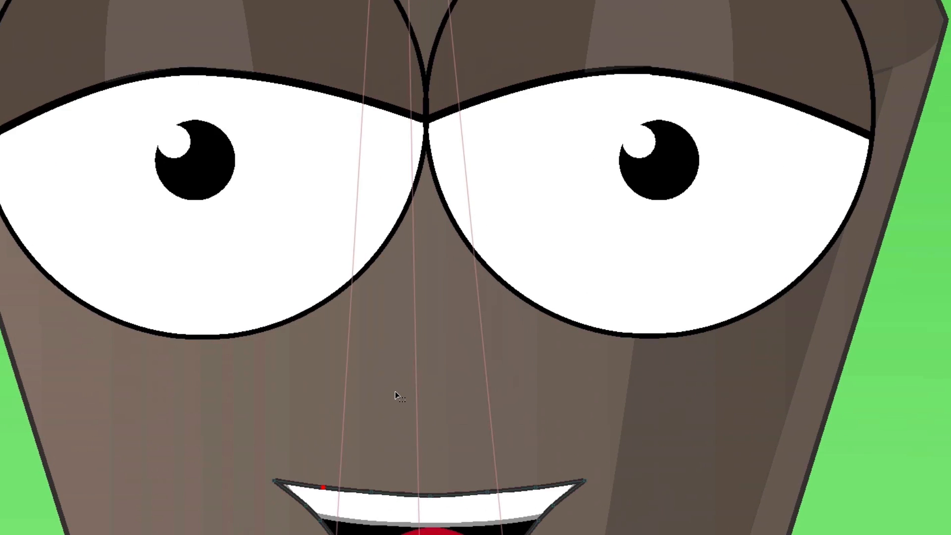
{"action": "left_click_drag", "start_coordinate": [456, 378], "coordinate": [456, 362]}
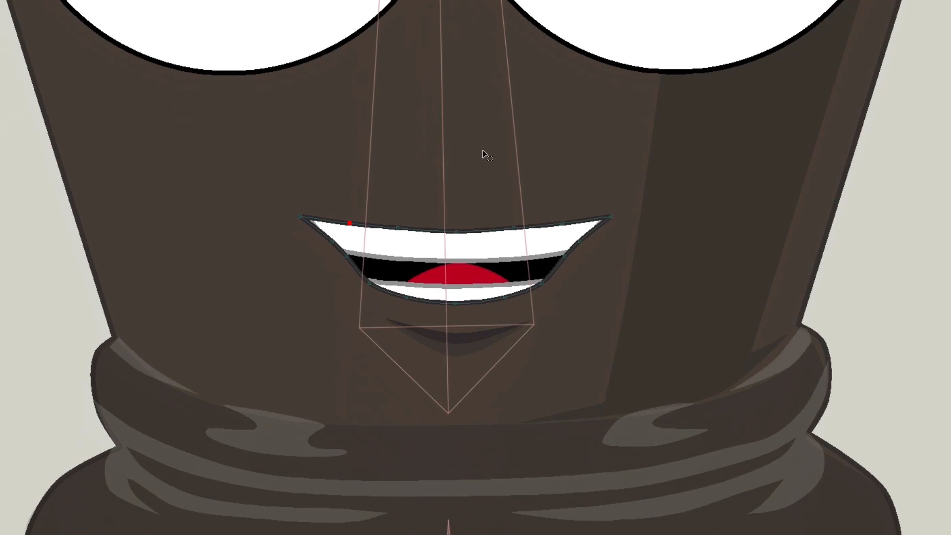
{"action": "scroll", "coordinate": [489, 270], "scroll_direction": "up", "scroll_amount": 5}
{"action": "scroll", "coordinate": [489, 270], "scroll_direction": "up", "scroll_amount": 2}
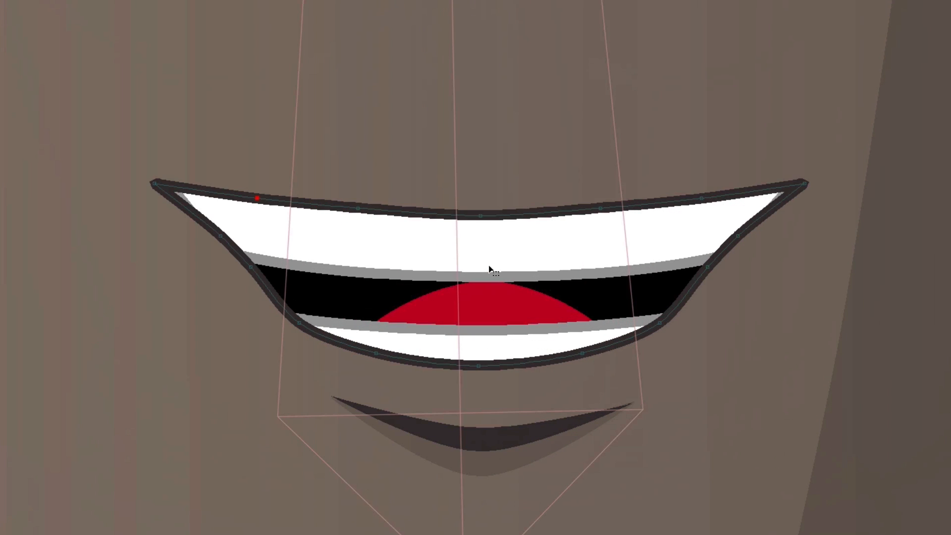
{"action": "scroll", "coordinate": [489, 271], "scroll_direction": "up", "scroll_amount": 1}
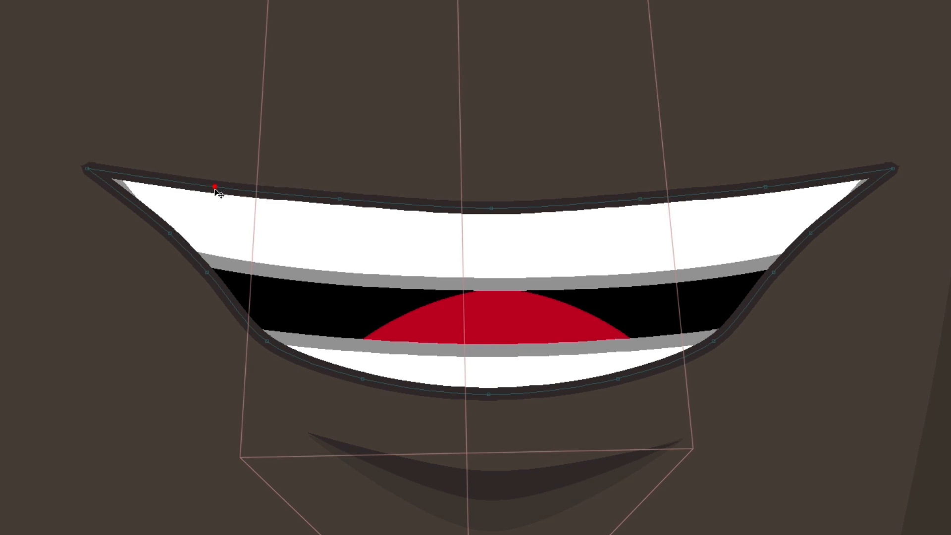
{"action": "left_click_drag", "start_coordinate": [214, 186], "coordinate": [214, 210]}
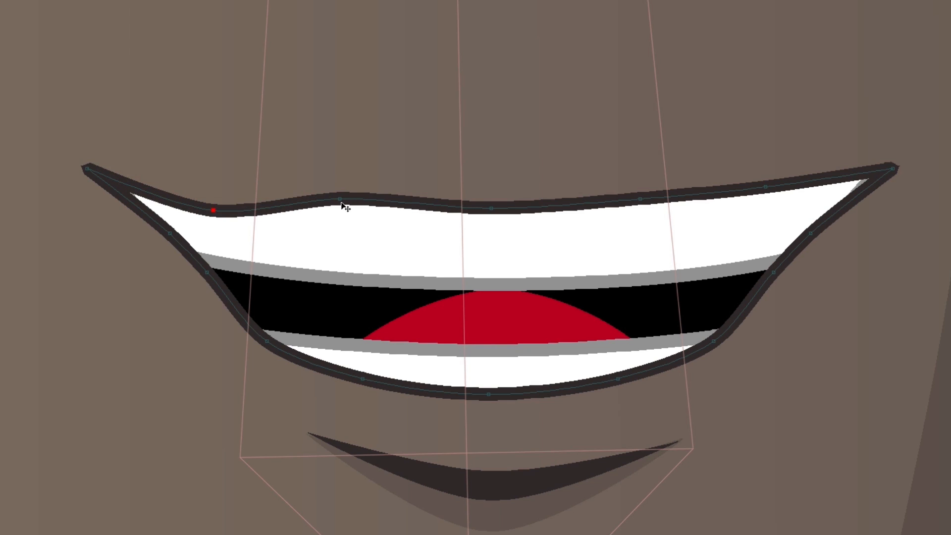
{"action": "left_click_drag", "start_coordinate": [340, 204], "coordinate": [332, 245]}
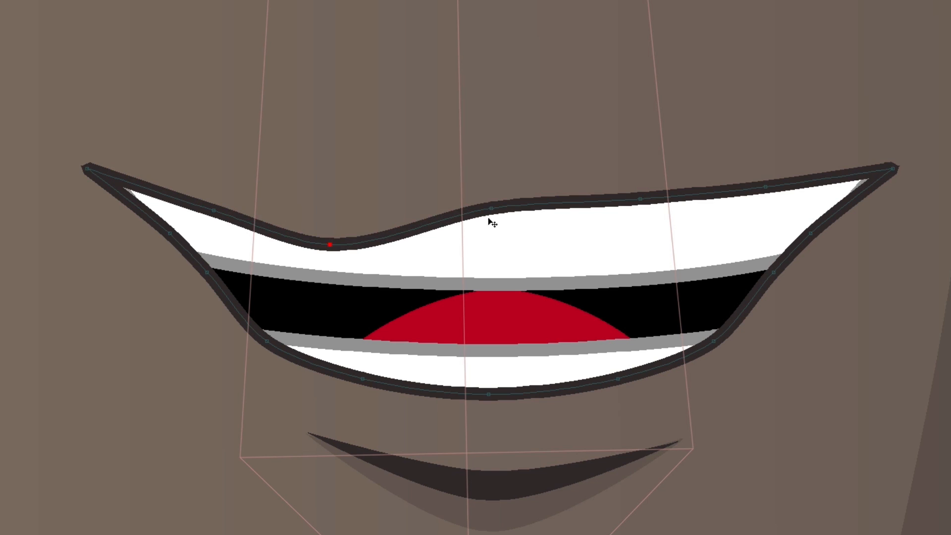
{"action": "left_click_drag", "start_coordinate": [490, 212], "coordinate": [485, 274]}
{"action": "left_click_drag", "start_coordinate": [641, 203], "coordinate": [642, 239]}
{"action": "left_click_drag", "start_coordinate": [765, 188], "coordinate": [804, 221]}
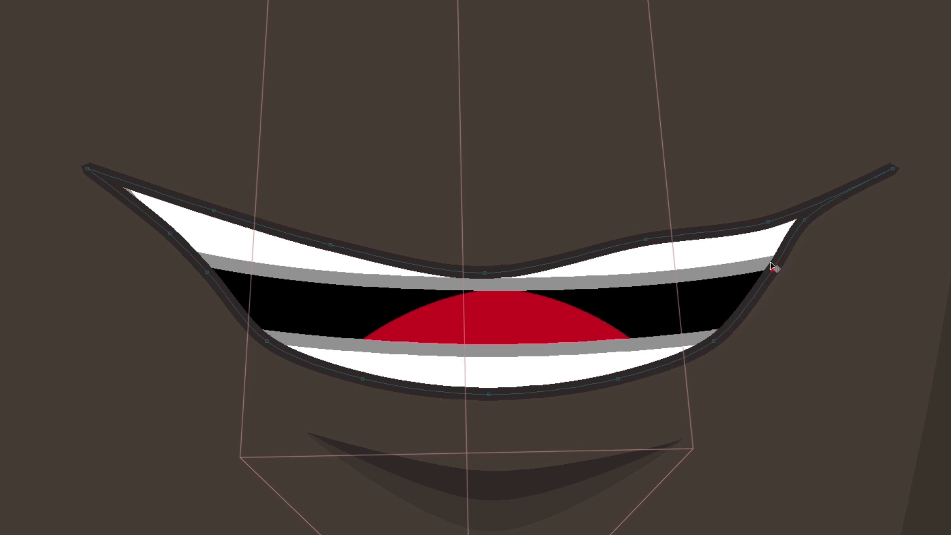
Pull the mask's lower-lip points upward to close the mouth into a thin line
{"action": "left_click_drag", "start_coordinate": [774, 272], "coordinate": [589, 256]}
{"action": "left_click_drag", "start_coordinate": [482, 391], "coordinate": [484, 282]}
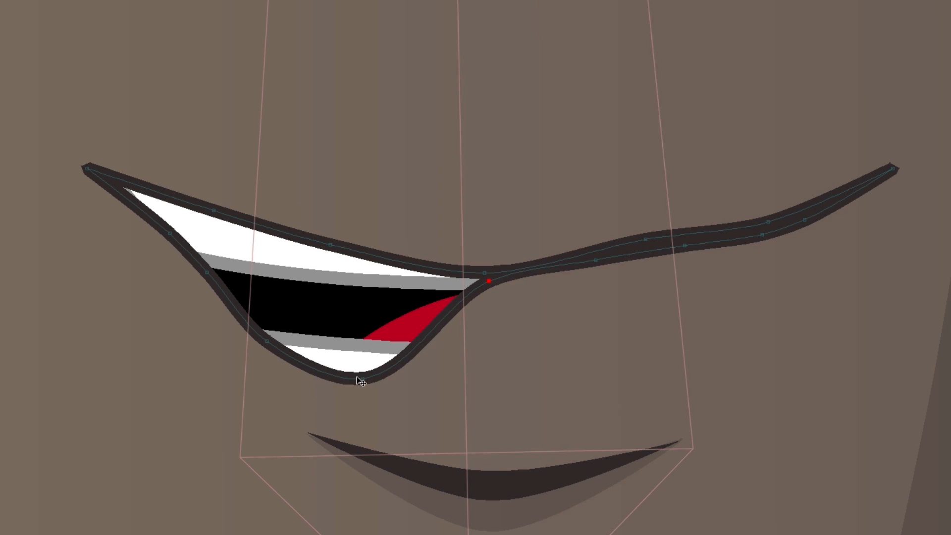
{"action": "left_click_drag", "start_coordinate": [361, 382], "coordinate": [377, 272]}
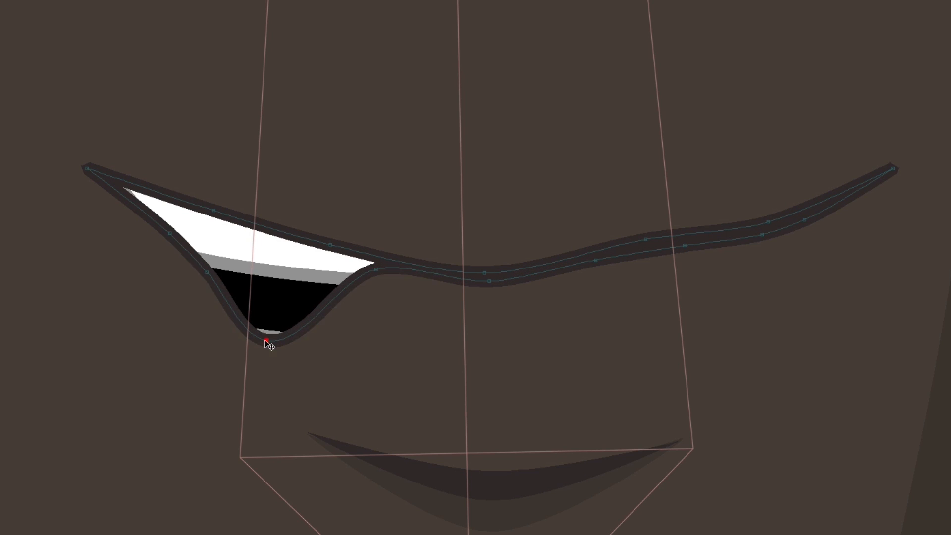
{"action": "left_click_drag", "start_coordinate": [268, 341], "coordinate": [277, 245]}
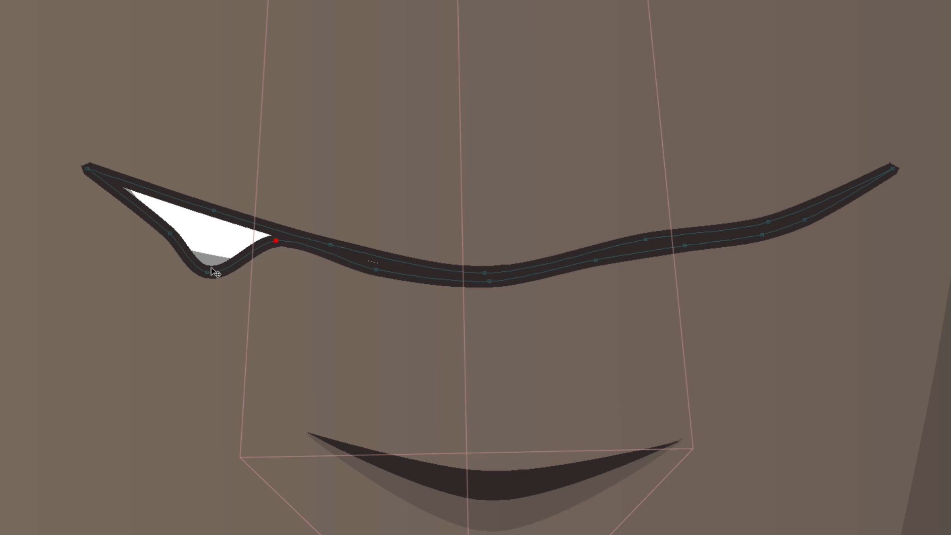
{"action": "left_click_drag", "start_coordinate": [214, 269], "coordinate": [174, 210]}
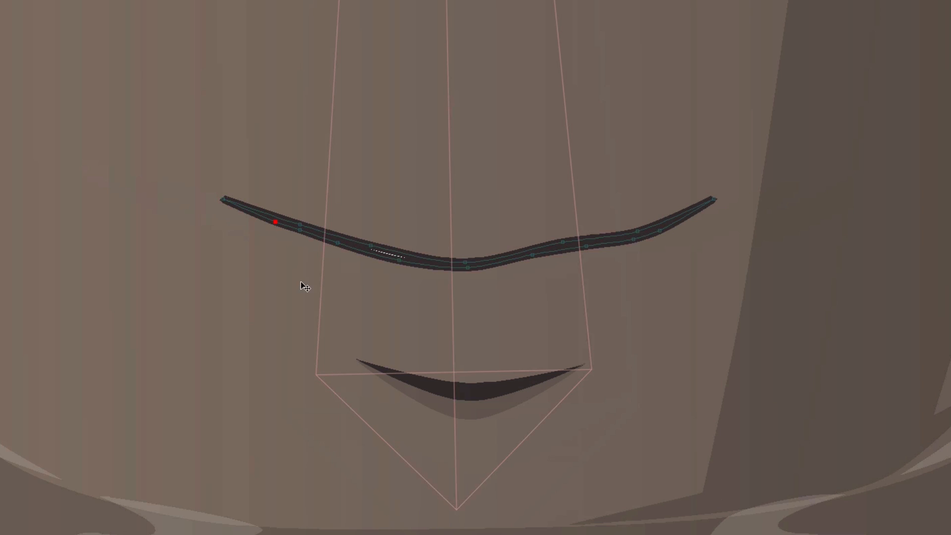
Adjust the remaining points along the closed mouth line to smooth its curve
{"action": "left_click", "coordinate": [398, 258]}
{"action": "scroll", "coordinate": [395, 257], "scroll_direction": "down", "scroll_amount": 3}
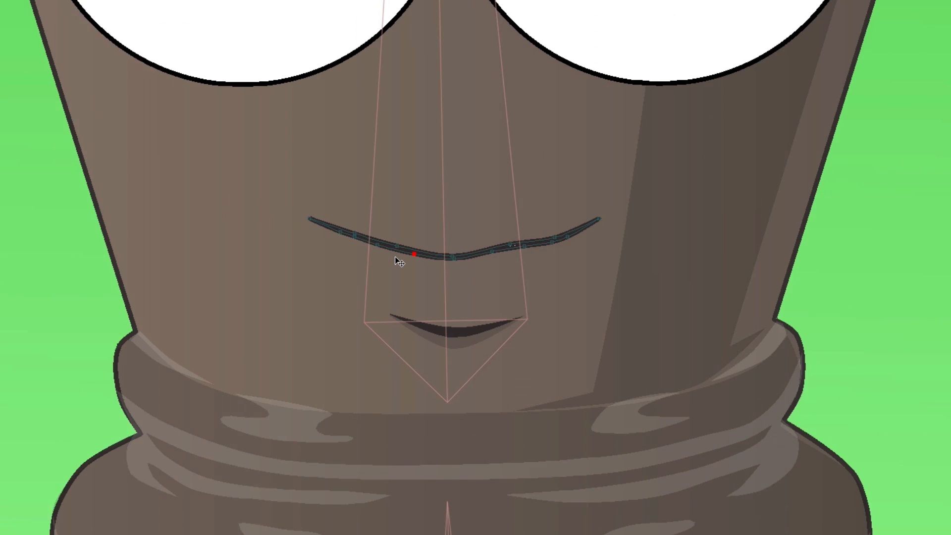
{"action": "scroll", "coordinate": [395, 257], "scroll_direction": "up", "scroll_amount": 8}
{"action": "scroll", "coordinate": [767, 250], "scroll_direction": "down", "scroll_amount": 2}
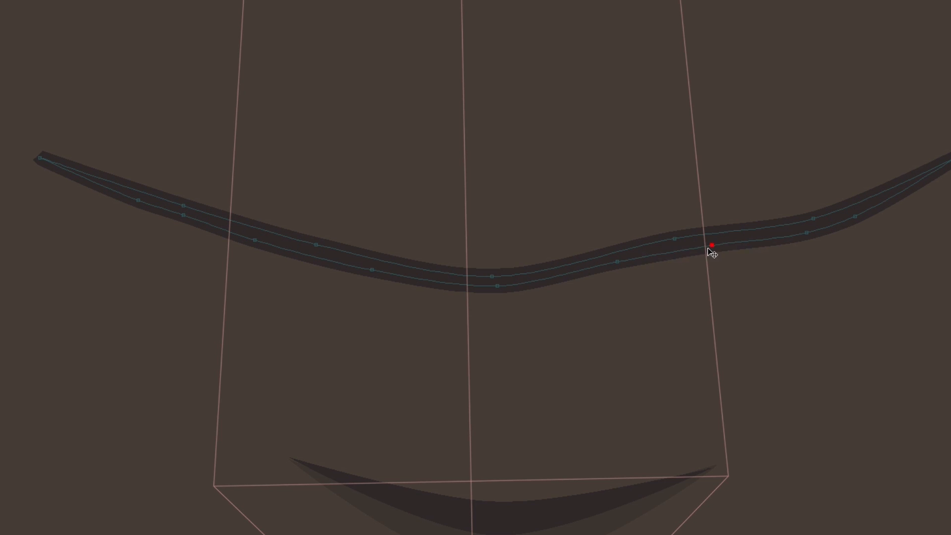
{"action": "left_click", "coordinate": [695, 243]}
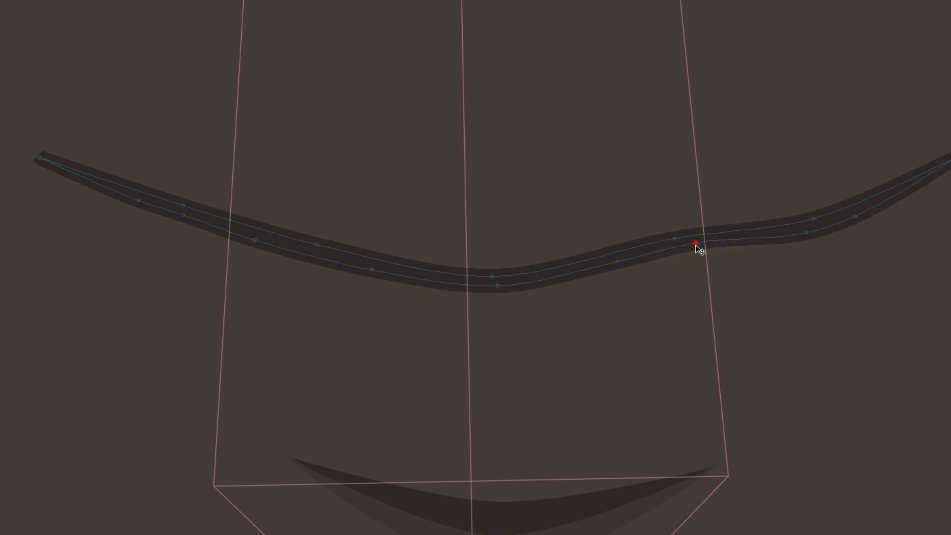
{"action": "left_click_drag", "start_coordinate": [805, 235], "coordinate": [780, 224]}
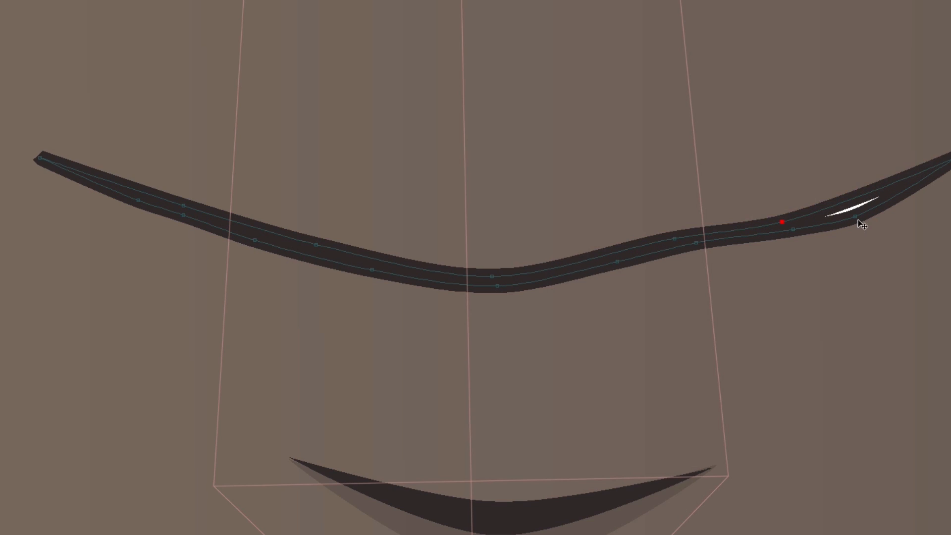
{"action": "left_click_drag", "start_coordinate": [860, 224], "coordinate": [848, 214]}
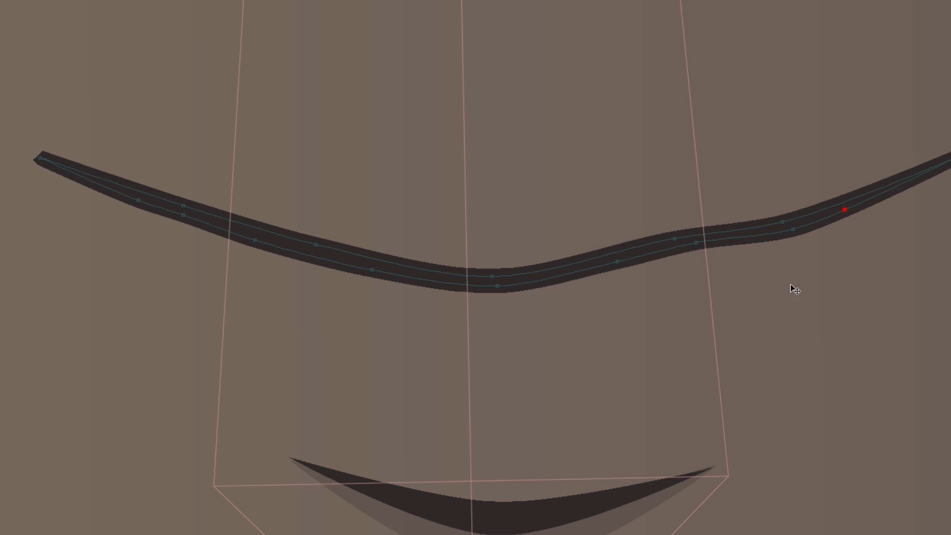
{"action": "left_click_drag", "start_coordinate": [792, 229], "coordinate": [791, 227]}
Raise the lower-lip shading on the FaceDetails and Shads layers to sit under the closed mouth
{"action": "left_click", "coordinate": [898, 233]}
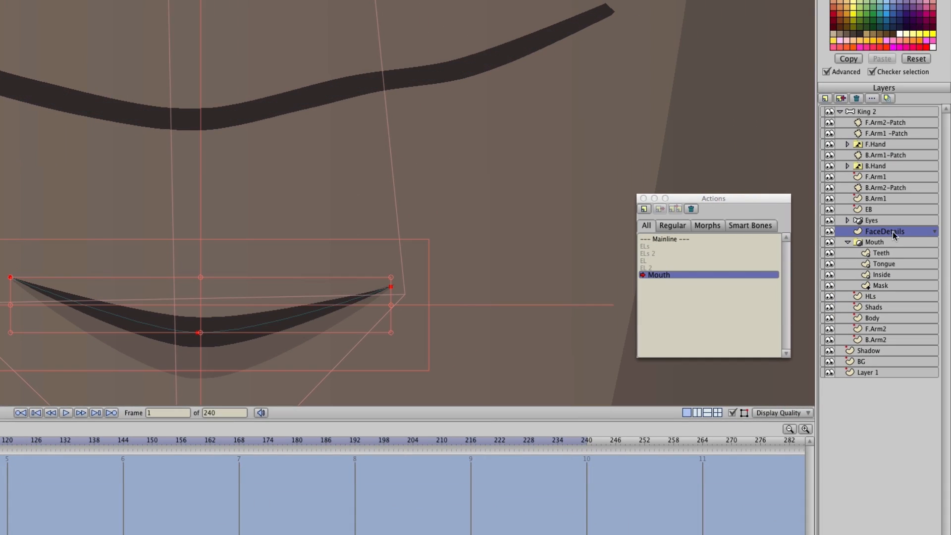
{"action": "left_click", "coordinate": [103, 308]}
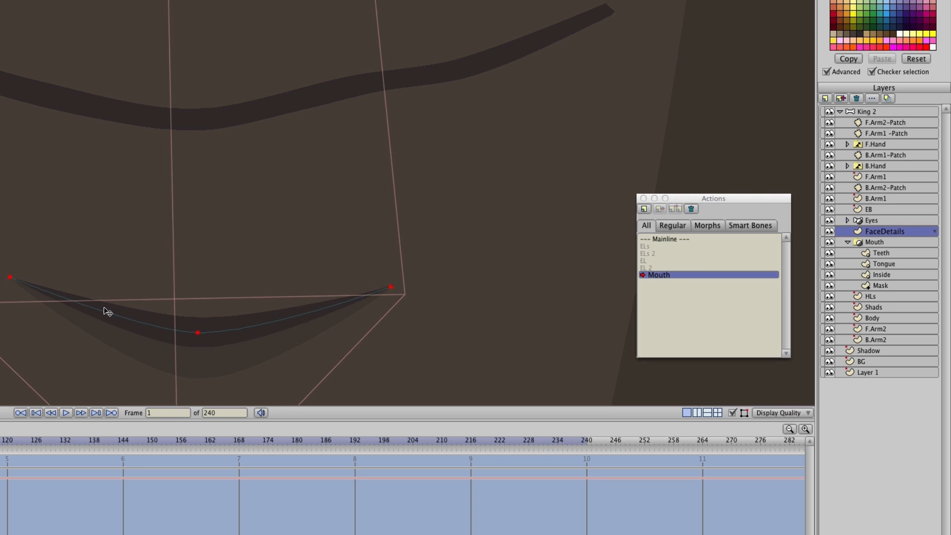
{"action": "left_click_drag", "start_coordinate": [107, 312], "coordinate": [109, 201]}
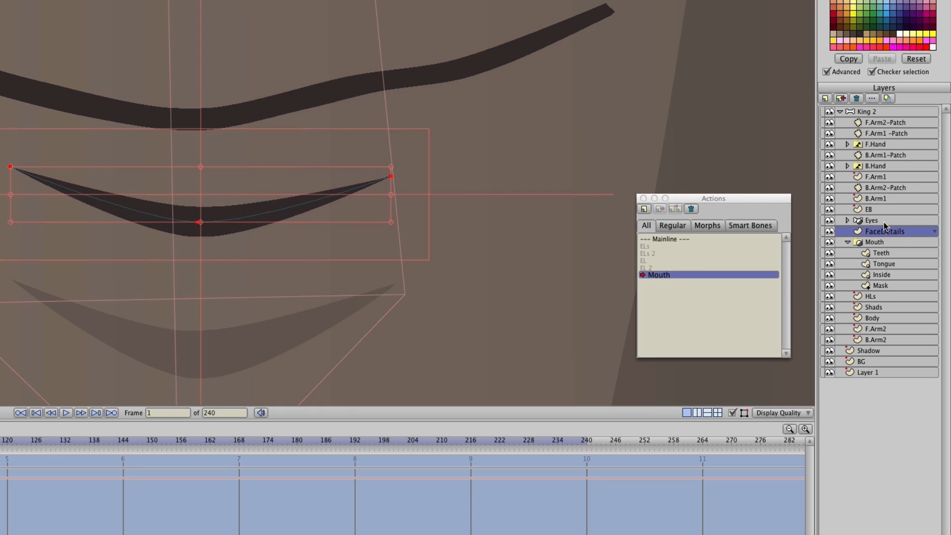
{"action": "left_click", "coordinate": [885, 305]}
{"action": "left_click_drag", "start_coordinate": [181, 318], "coordinate": [217, 243]}
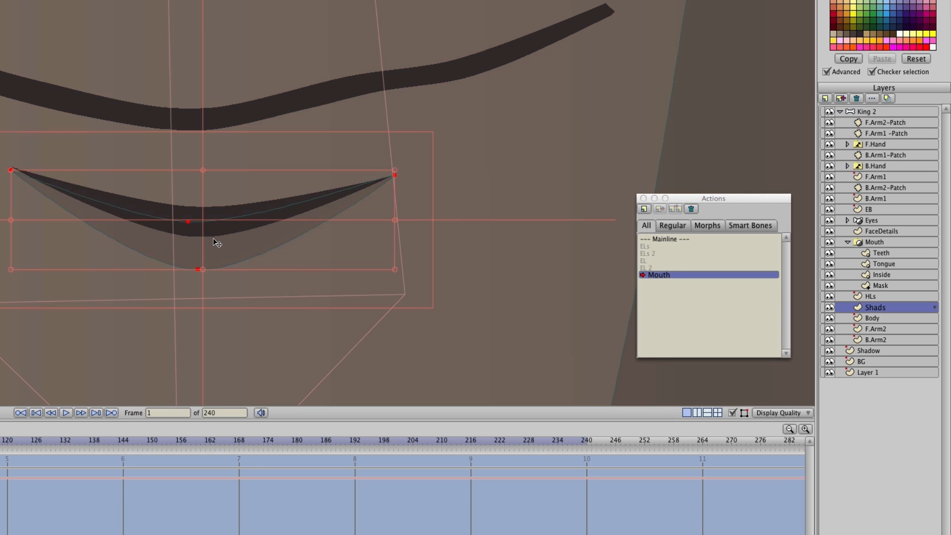
Go to frame 100 and select the Mouth group's Mask layer again
{"action": "scroll", "coordinate": [217, 243], "scroll_direction": "down", "scroll_amount": 5}
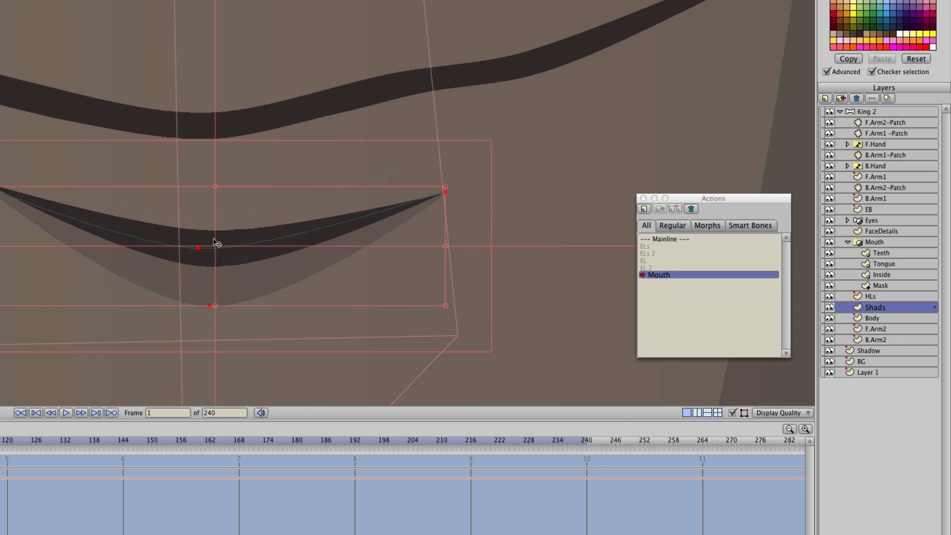
{"action": "scroll", "coordinate": [217, 244], "scroll_direction": "down", "scroll_amount": 2}
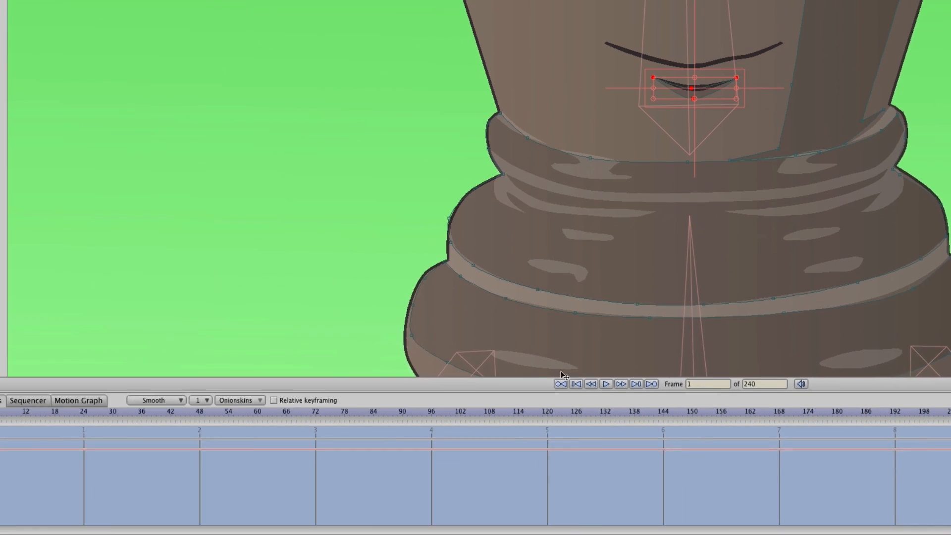
{"action": "left_click", "coordinate": [496, 411]}
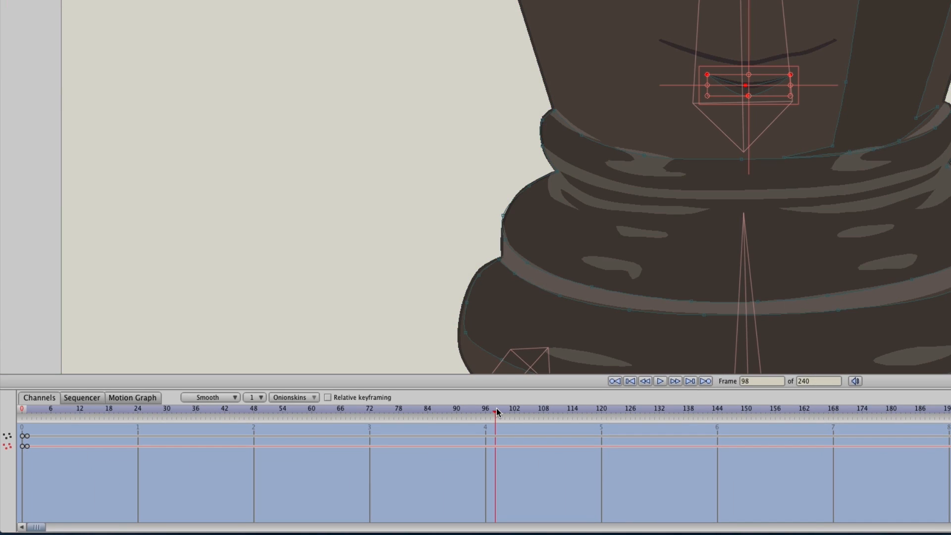
{"action": "left_click_drag", "start_coordinate": [497, 408], "coordinate": [504, 406]}
{"action": "scroll", "coordinate": [739, 65], "scroll_direction": "down", "scroll_amount": 5}
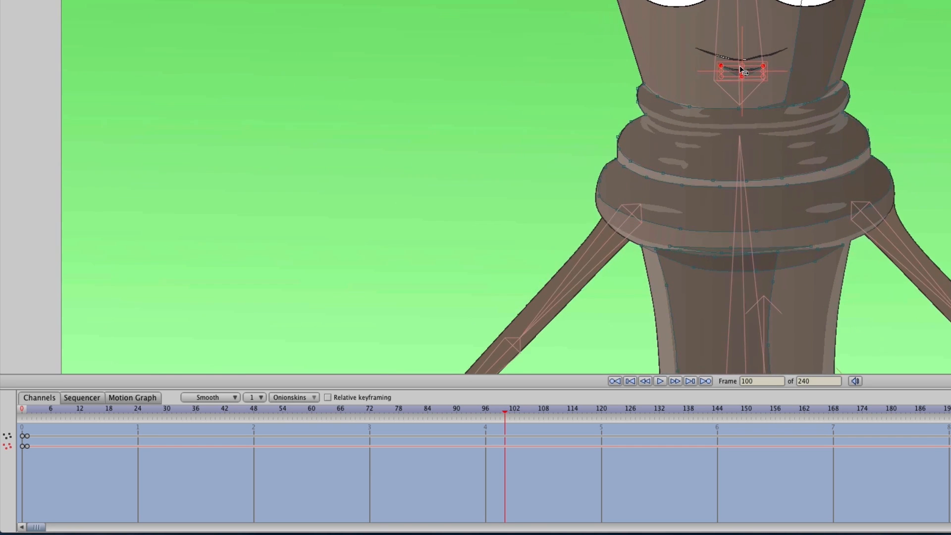
{"action": "scroll", "coordinate": [738, 67], "scroll_direction": "up", "scroll_amount": 8}
{"action": "scroll", "coordinate": [741, 69], "scroll_direction": "up", "scroll_amount": 6}
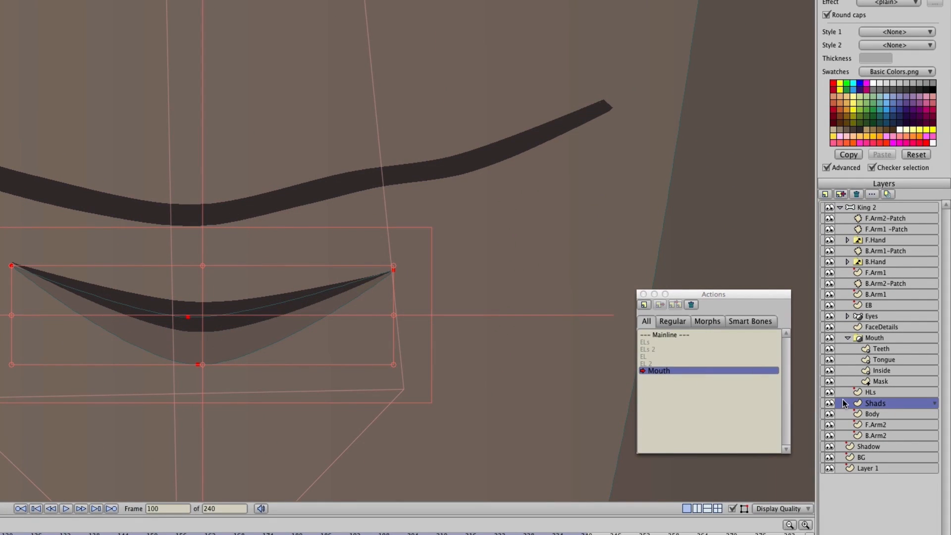
{"action": "left_click", "coordinate": [879, 382]}
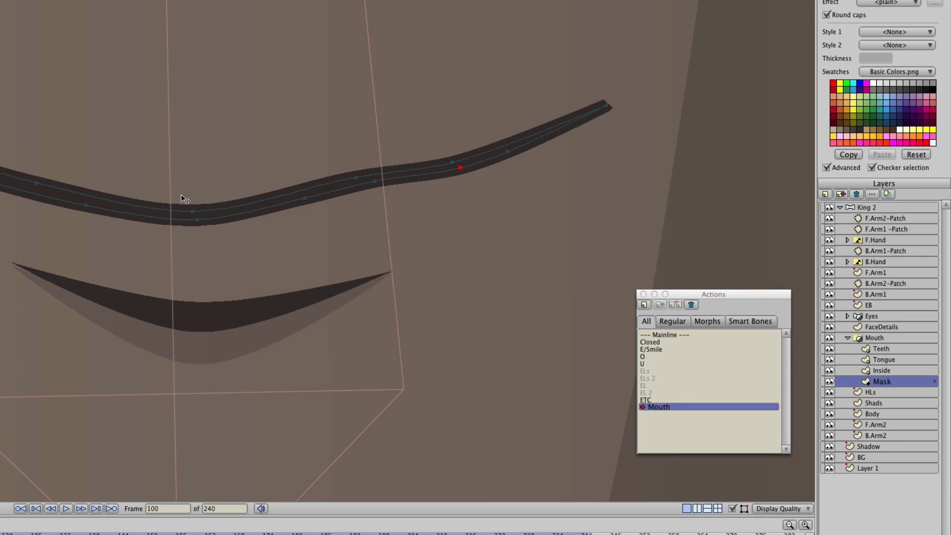